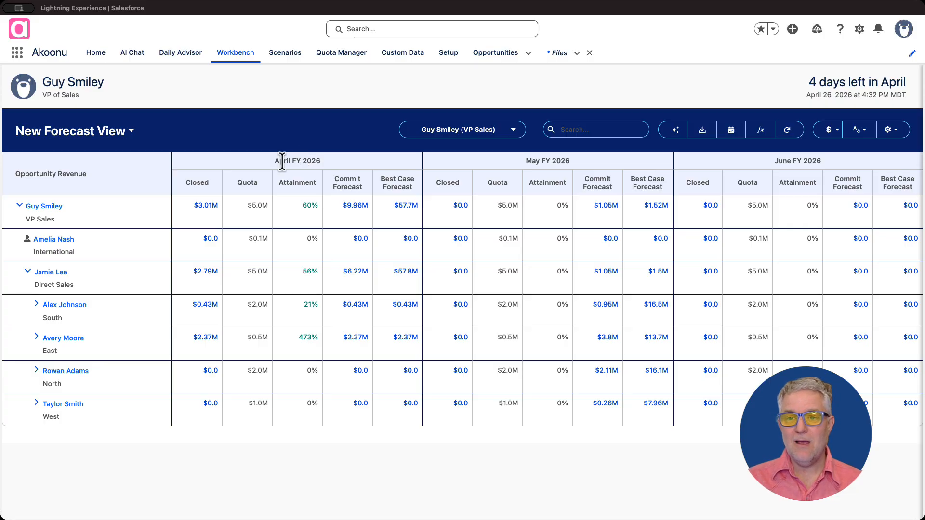
Show the forecast view data as of Apr 19, 2026 and expand the Direct Sales team
click(729, 133)
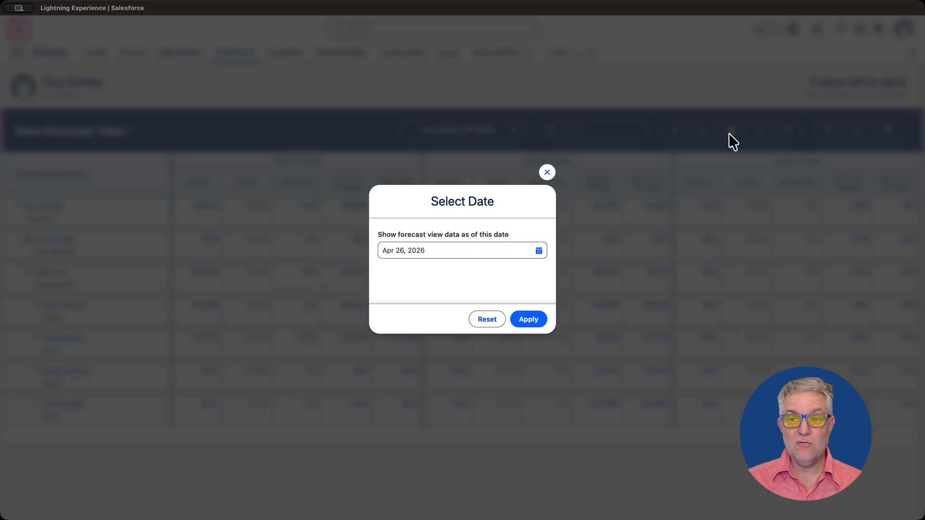
click(464, 250)
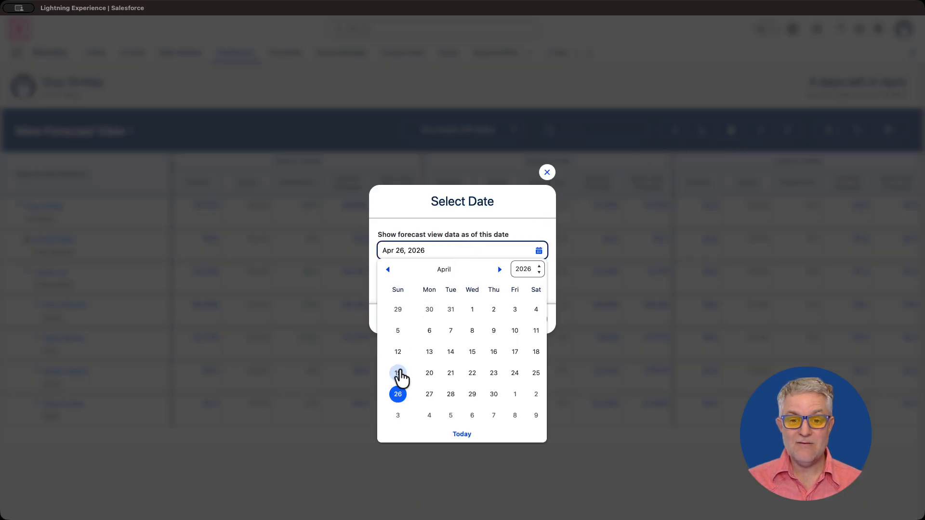
click(397, 373)
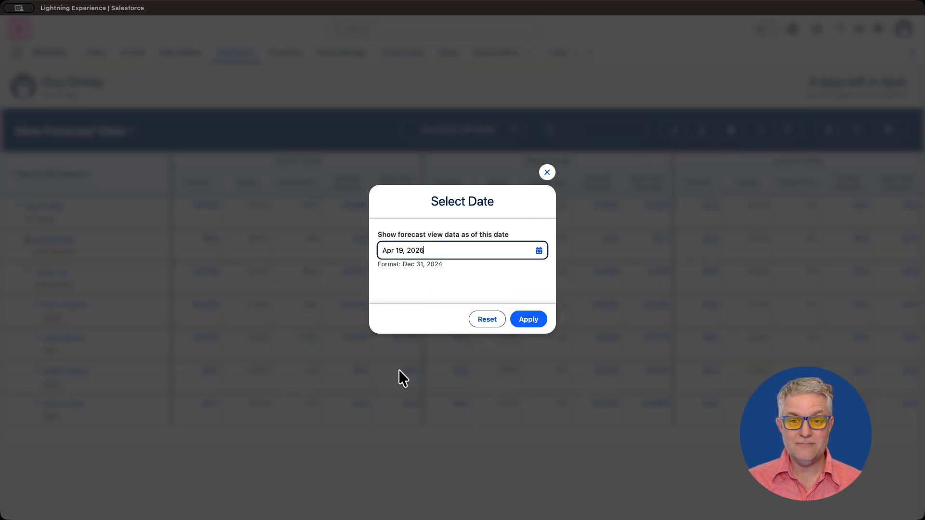
click(528, 319)
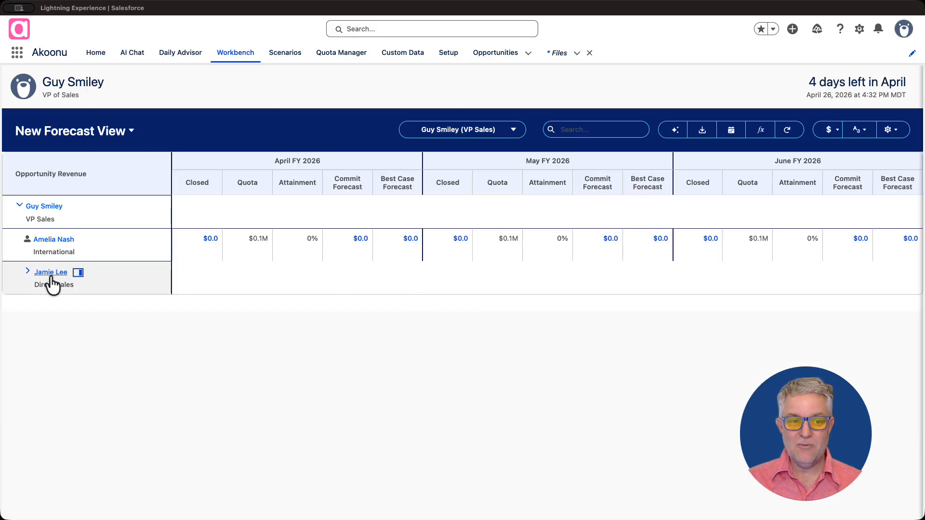
click(28, 273)
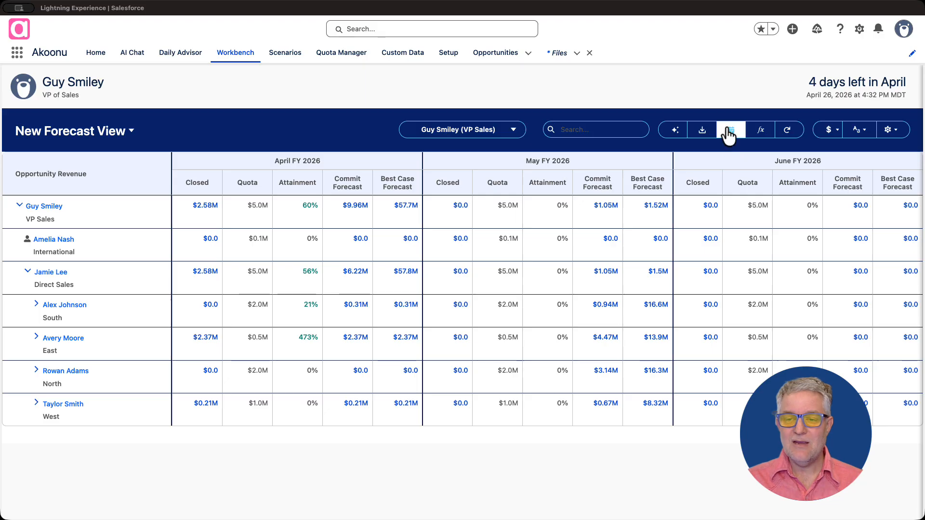
Reset the forecast view's as-of date to the current data and expand the Direct Sales team again
click(730, 134)
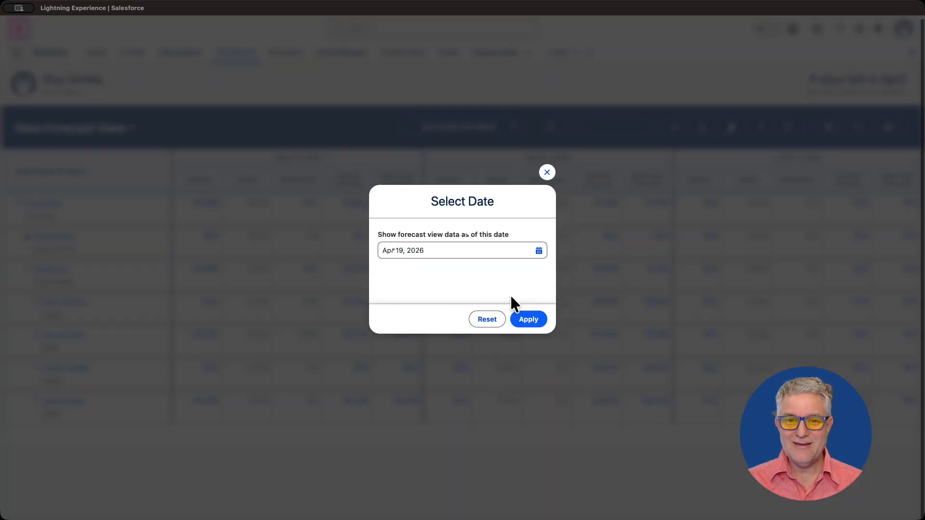
click(494, 322)
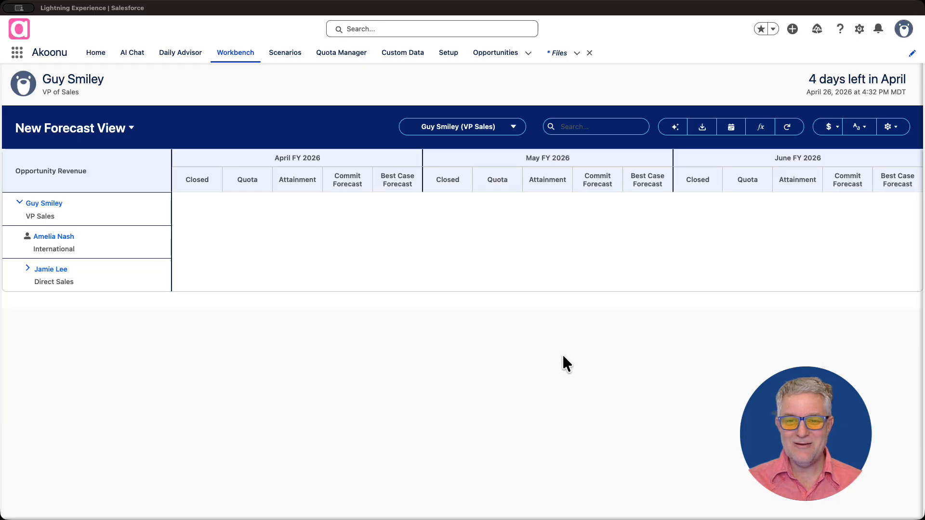
click(28, 273)
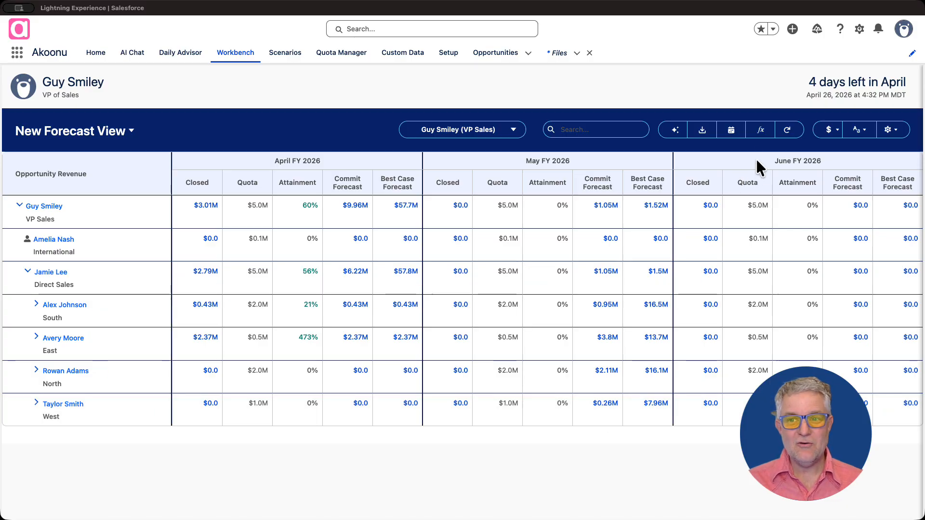
Open the 7d Commit Forecast Change (%) formula for editing, review its expression, save it and close the formula list
click(761, 132)
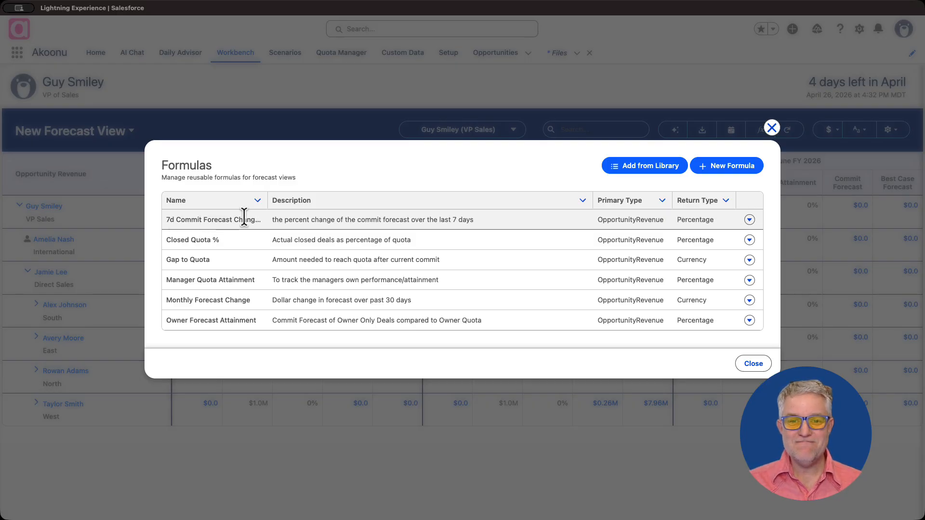
click(749, 221)
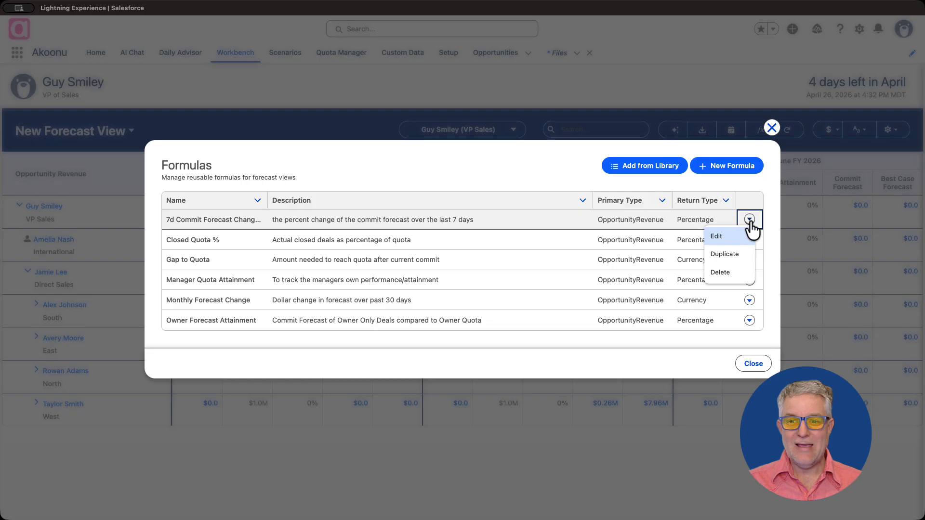
click(726, 236)
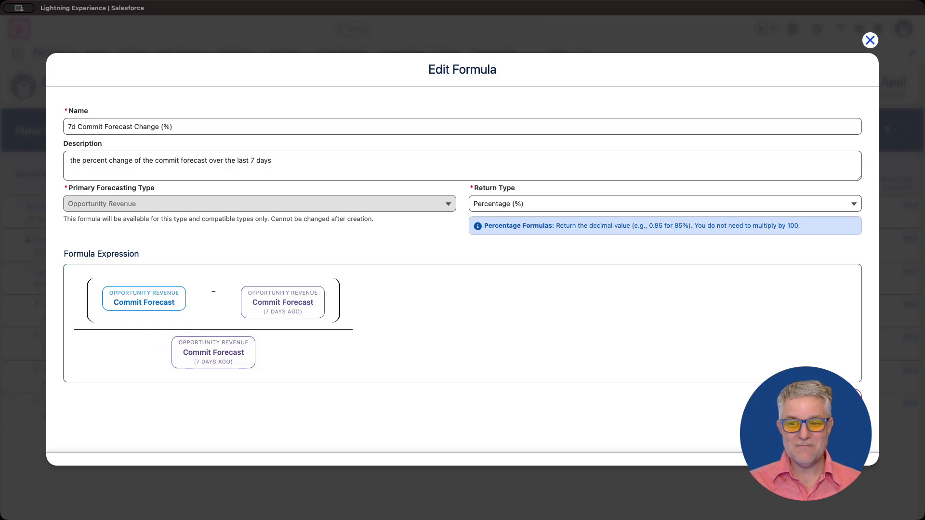
click(841, 431)
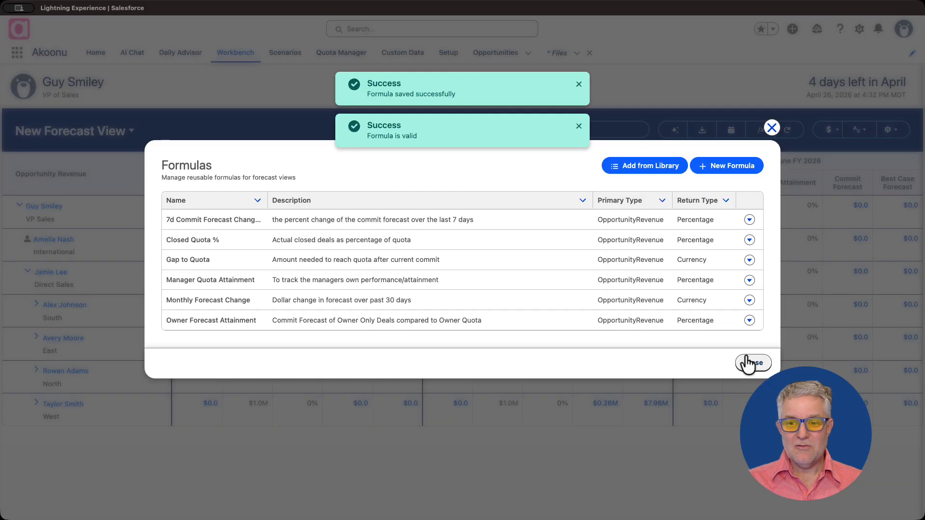
click(751, 363)
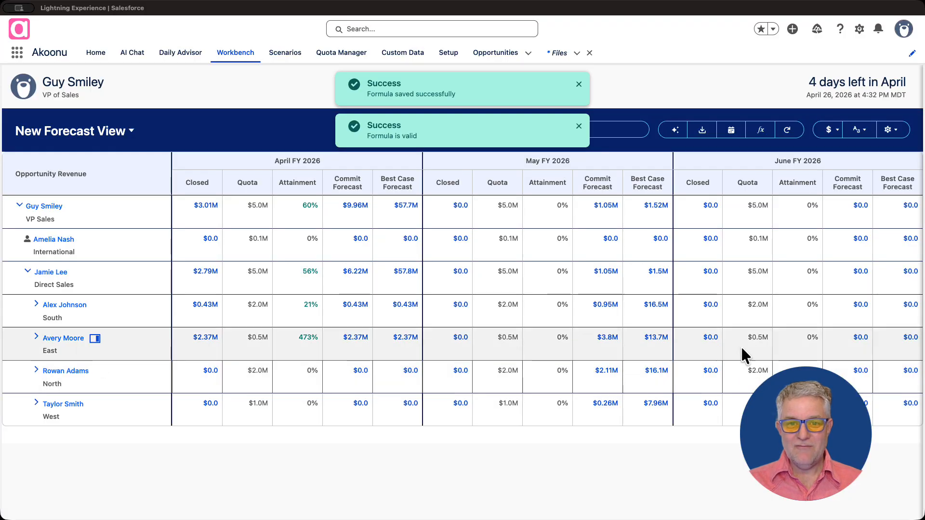
Edit the forecast view to add a second Commit Forecast field with its time period set to 7 Days Ago
click(890, 129)
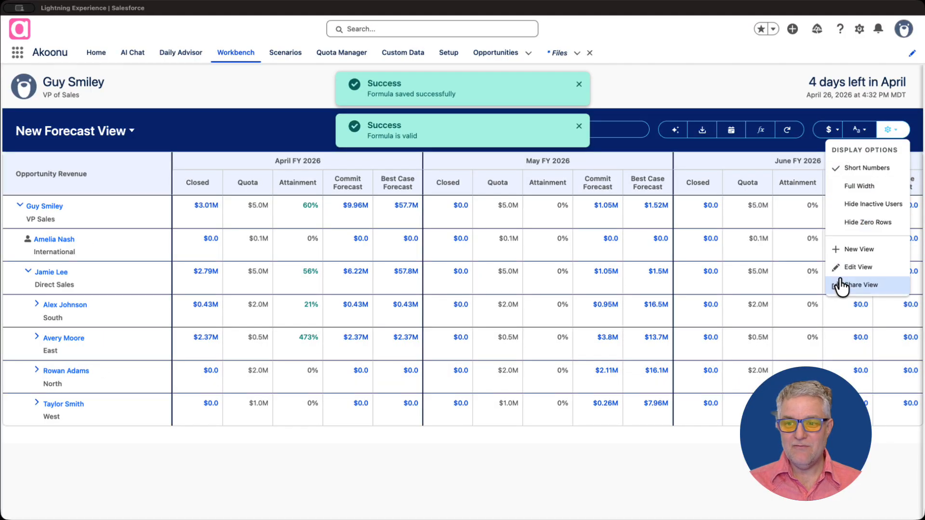
click(843, 269)
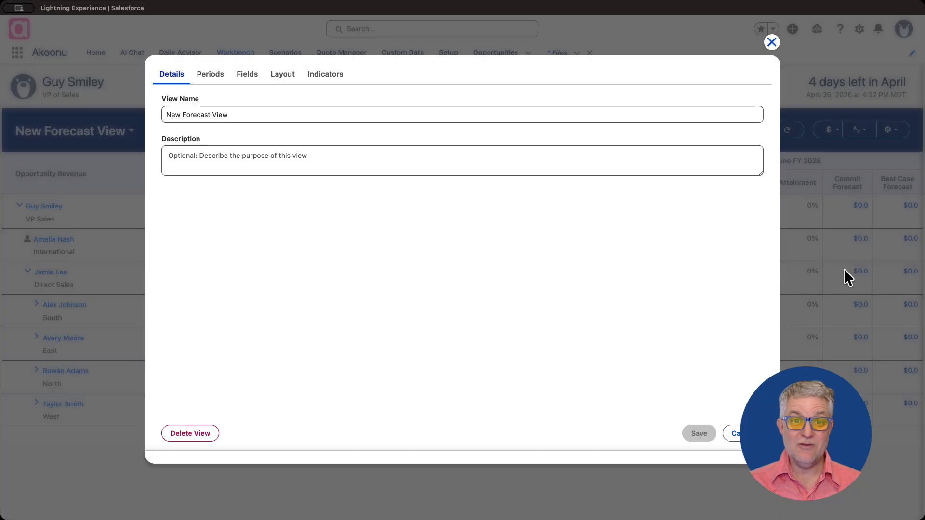
click(248, 77)
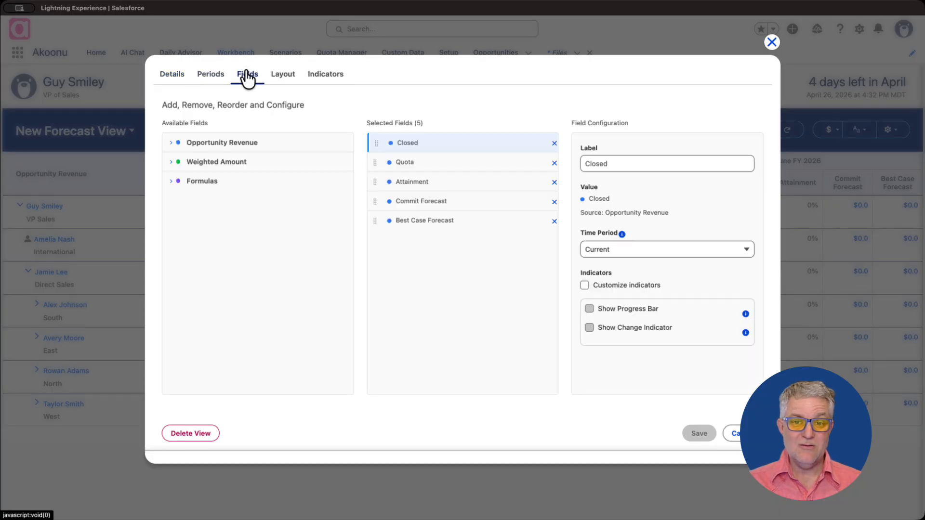
click(170, 144)
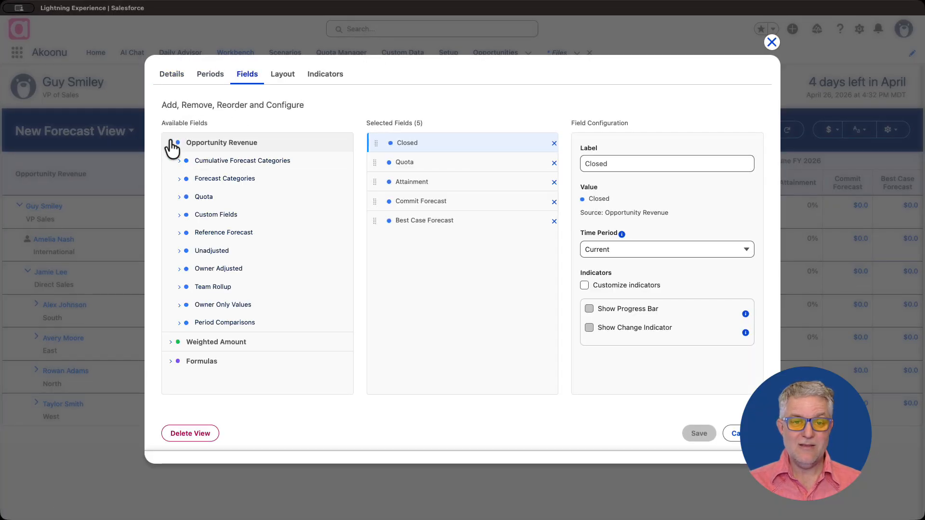
click(180, 161)
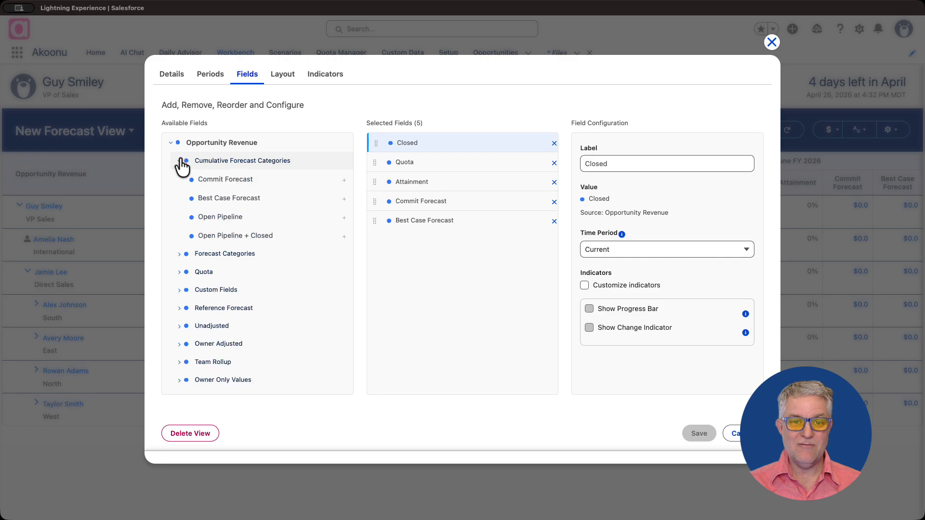
click(344, 180)
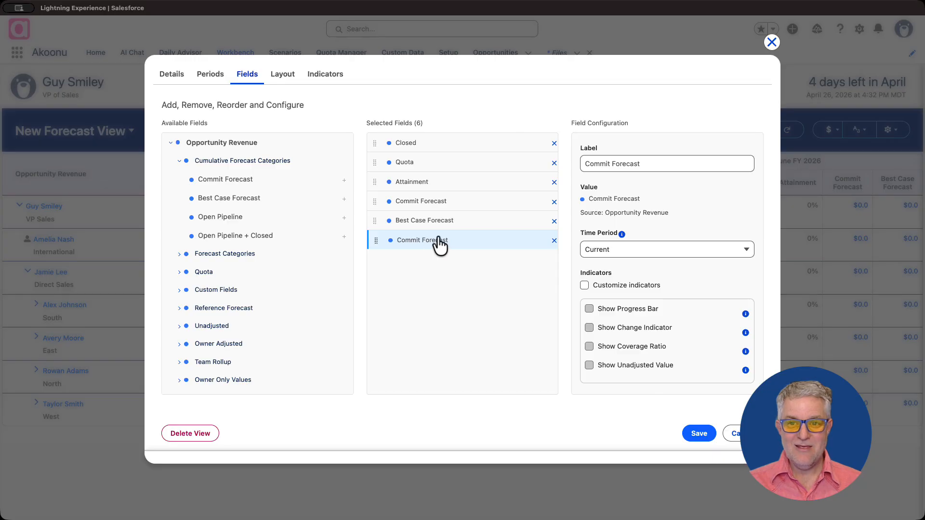
click(606, 251)
click(619, 287)
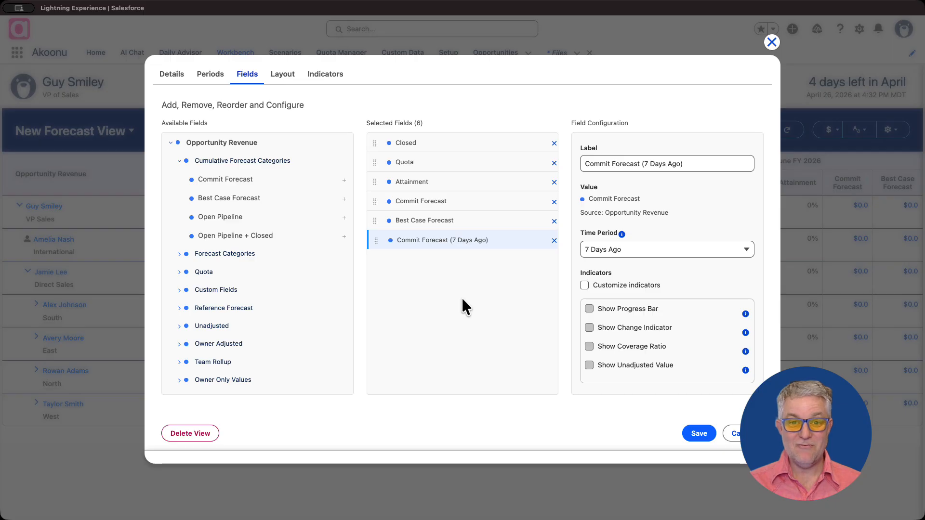
Add the 7d Commit Forecast Change (%) formula to the view's selected fields
click(171, 143)
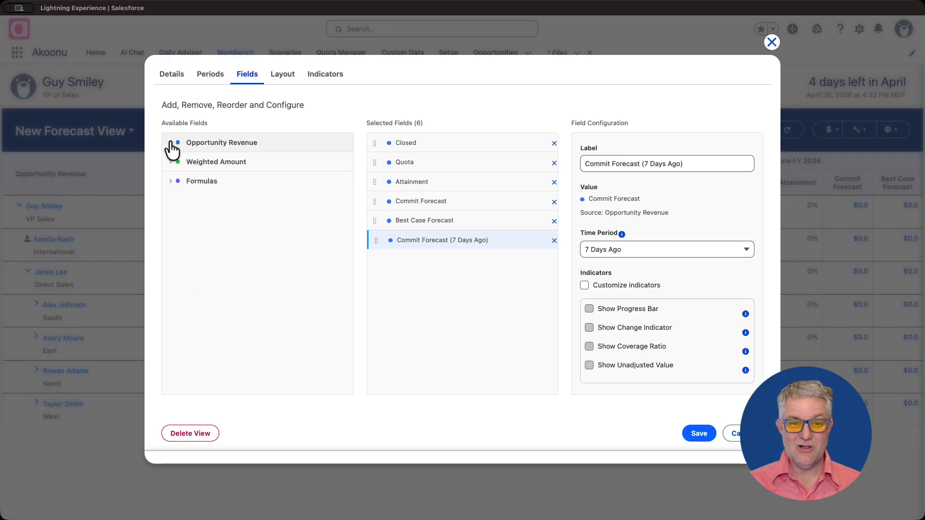
click(176, 187)
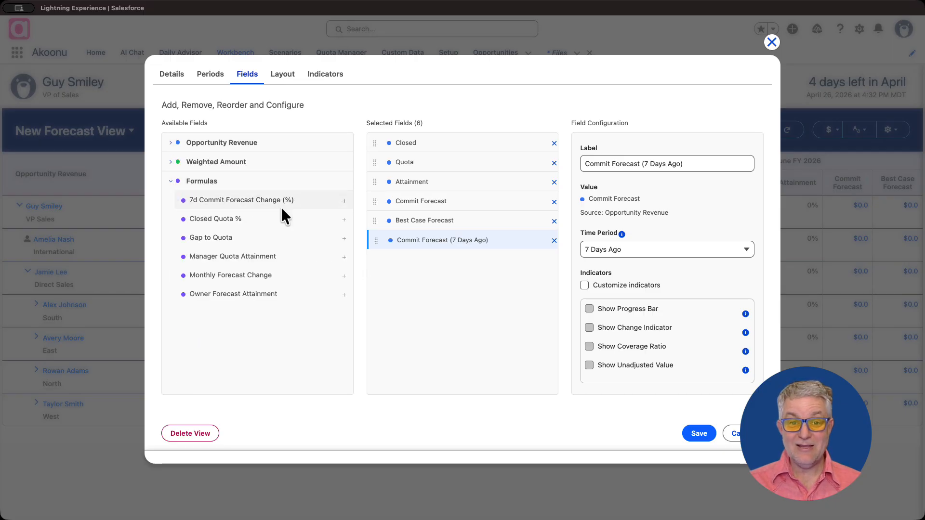
click(344, 202)
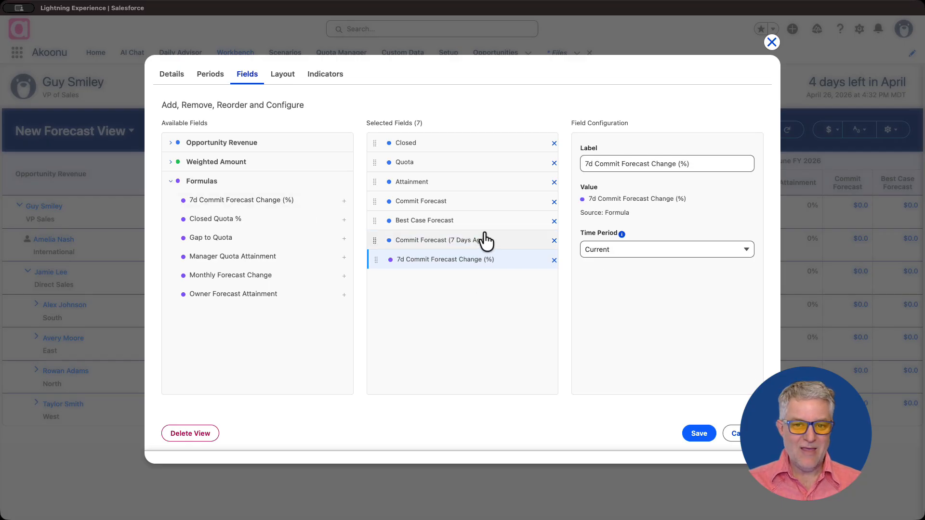
Remove the Best Case Forecast and Attainment fields from the view and save it
click(554, 222)
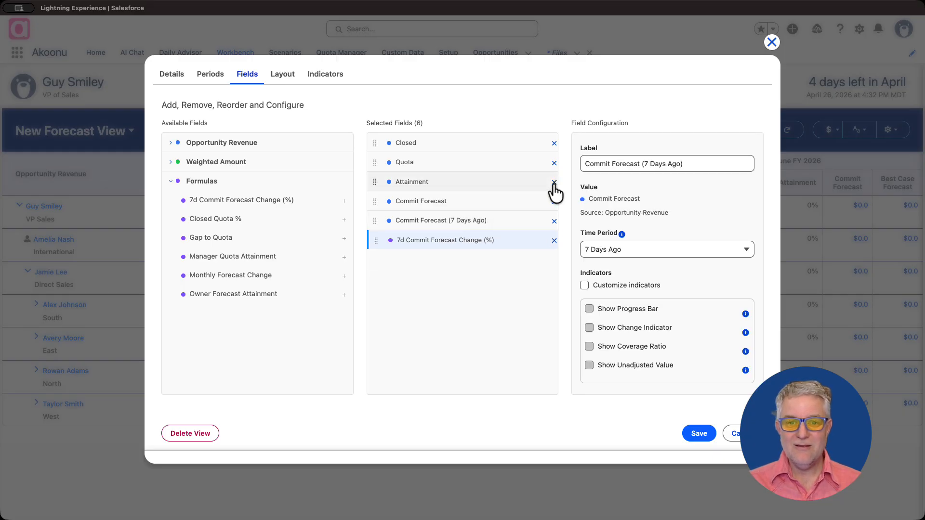
click(554, 182)
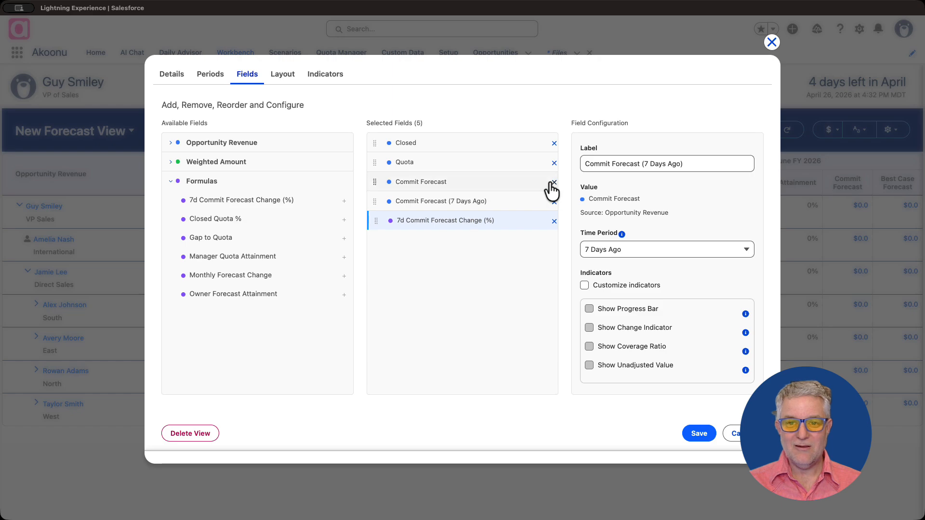
click(697, 434)
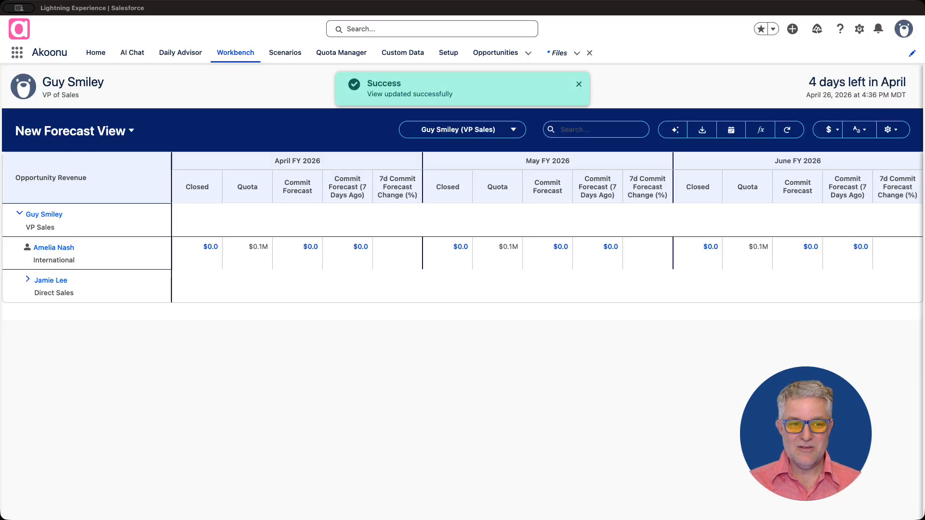
Expand the Direct Sales team and examine the West region's opportunity revenue trend for April and May FY 2026, including daily commit values
click(27, 280)
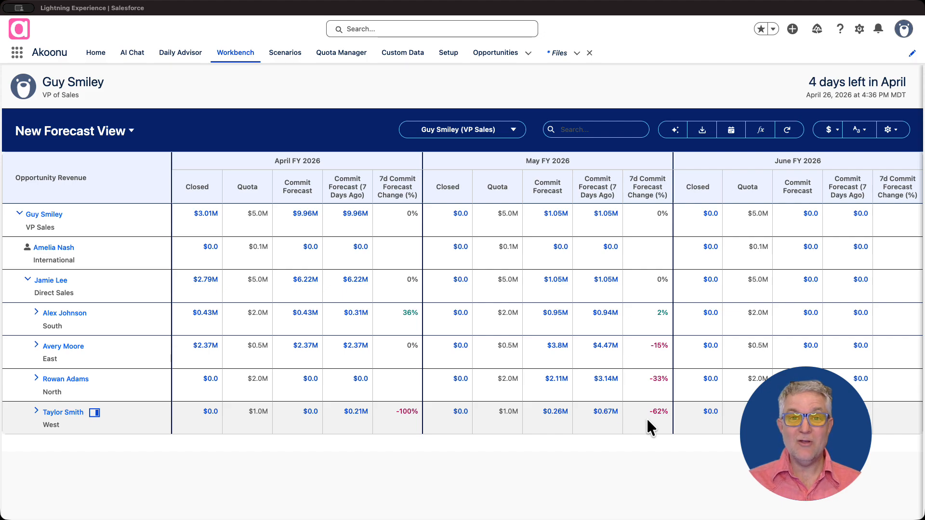
click(94, 413)
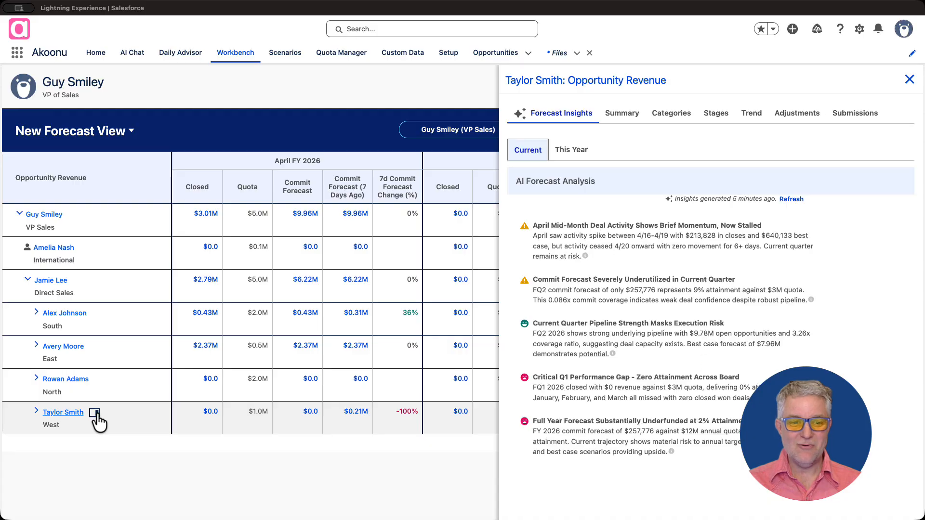
click(754, 118)
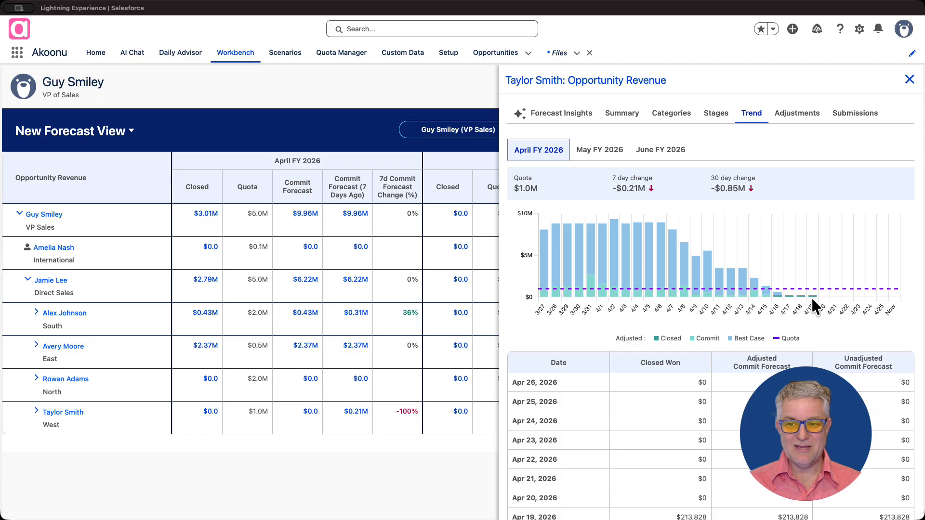
click(606, 150)
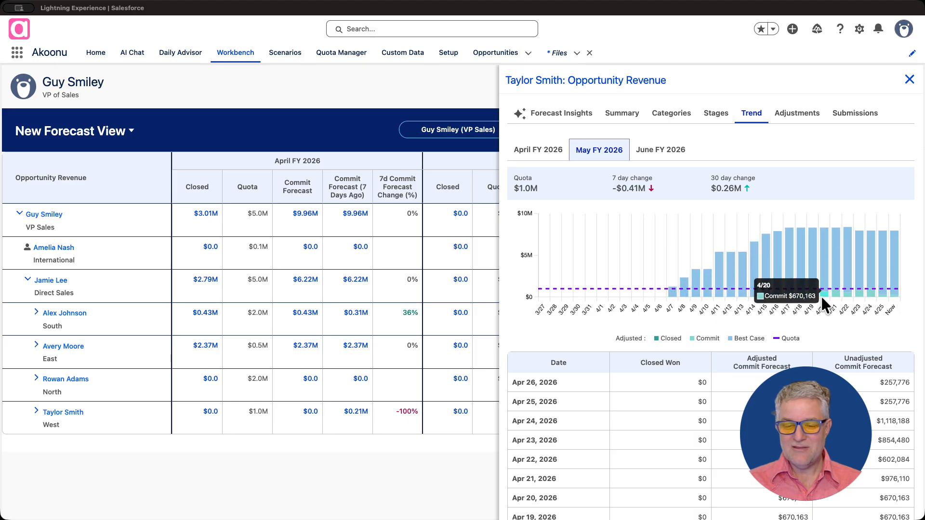
mouse_move(857, 297)
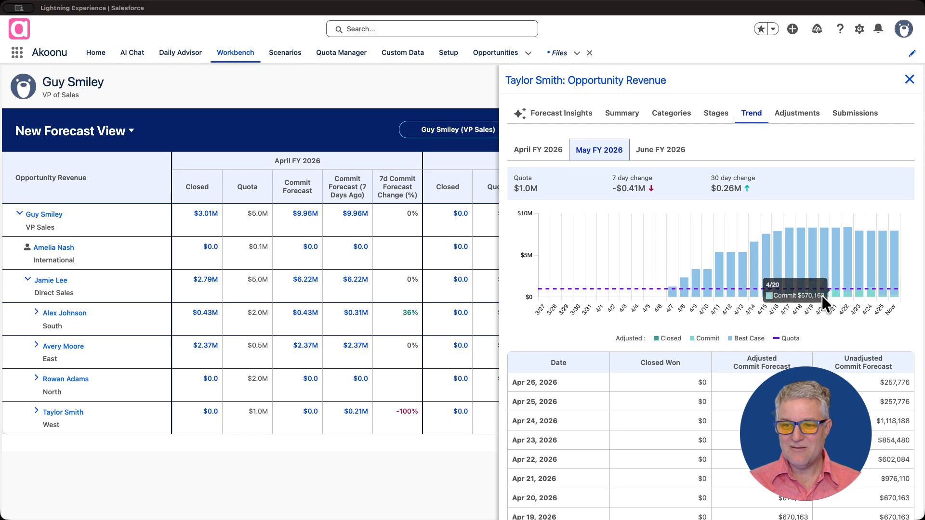
mouse_move(812, 296)
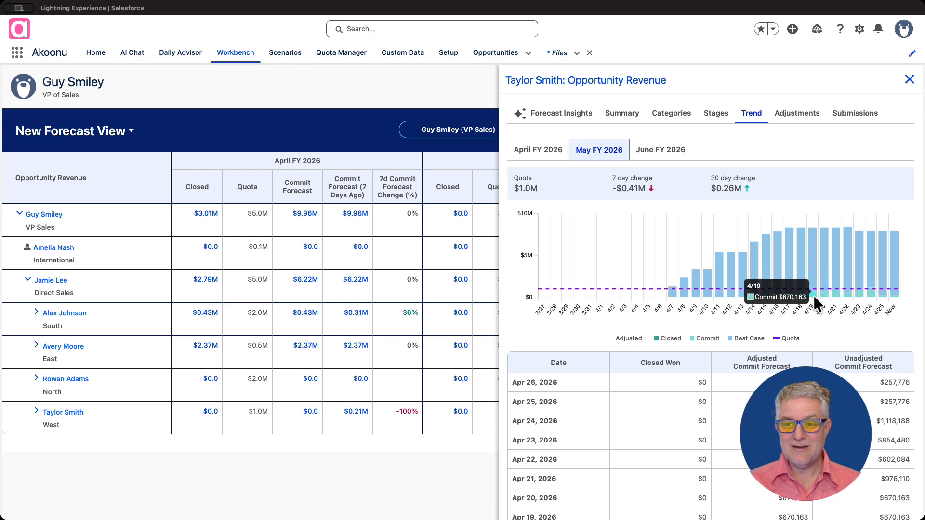
mouse_move(893, 299)
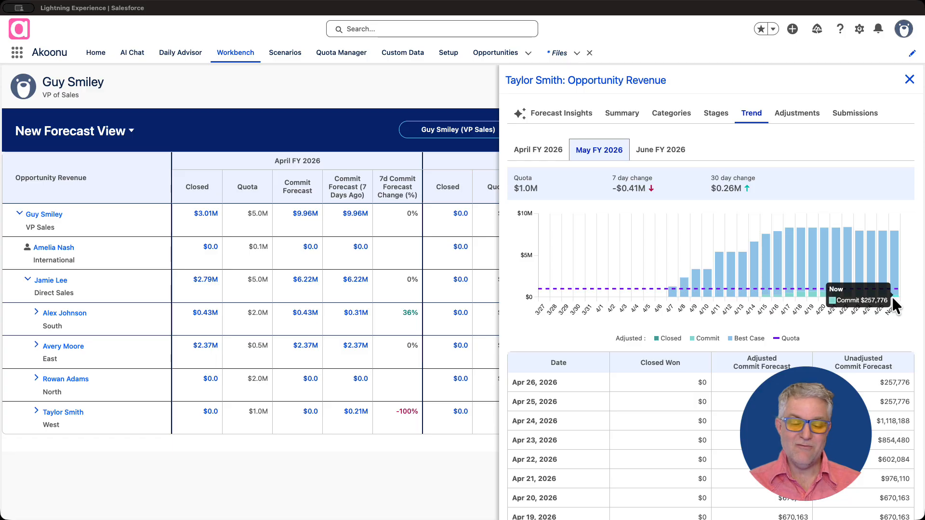
click(910, 79)
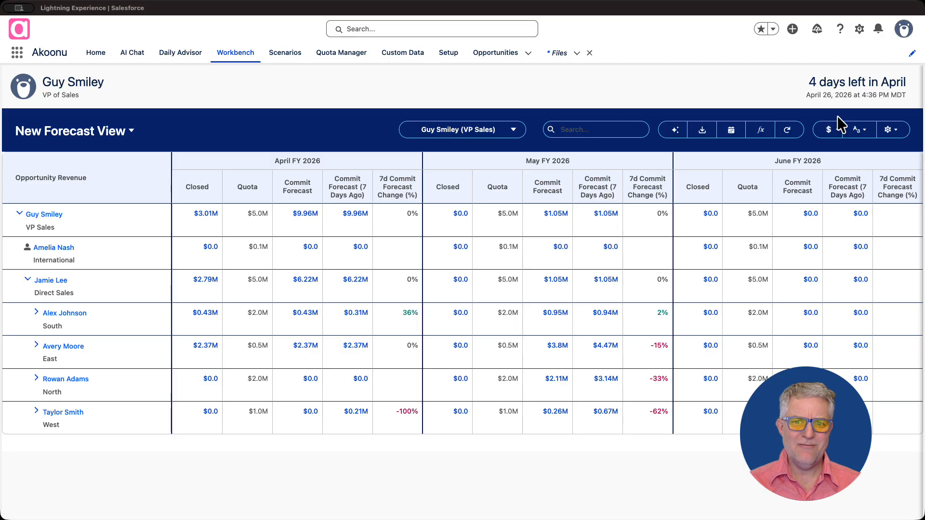